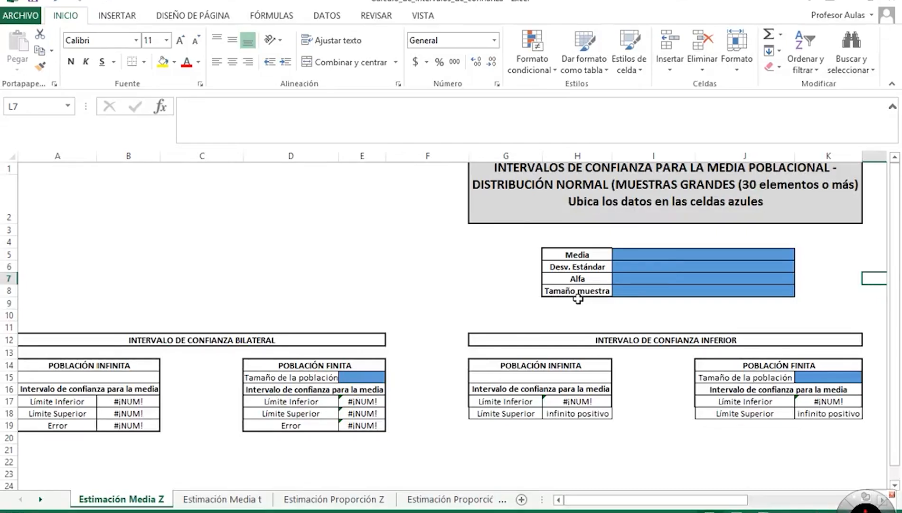
Step: Fill in the blue input cells for the population mean with sample size 200, mean 8,15, standard deviation 0,88 and alpha 5%
click(650, 291)
text(200)
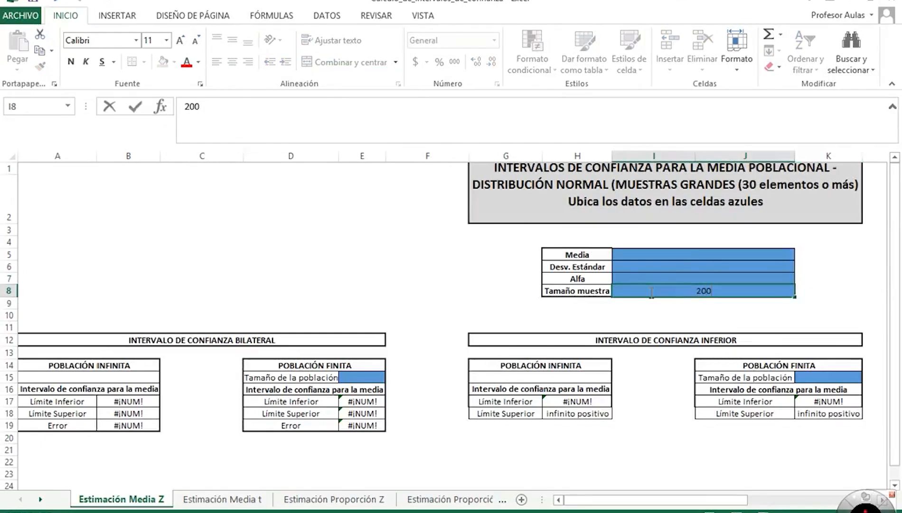
click(663, 256)
text(8,15)
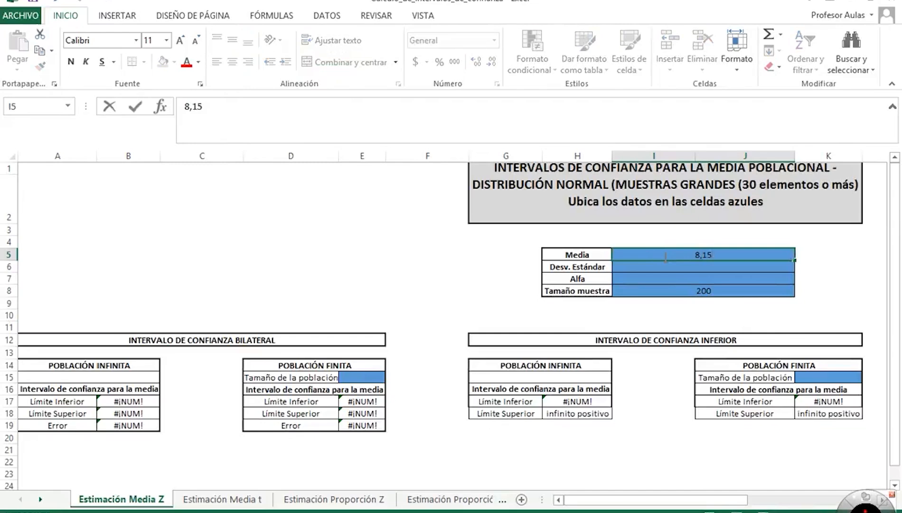
click(669, 267)
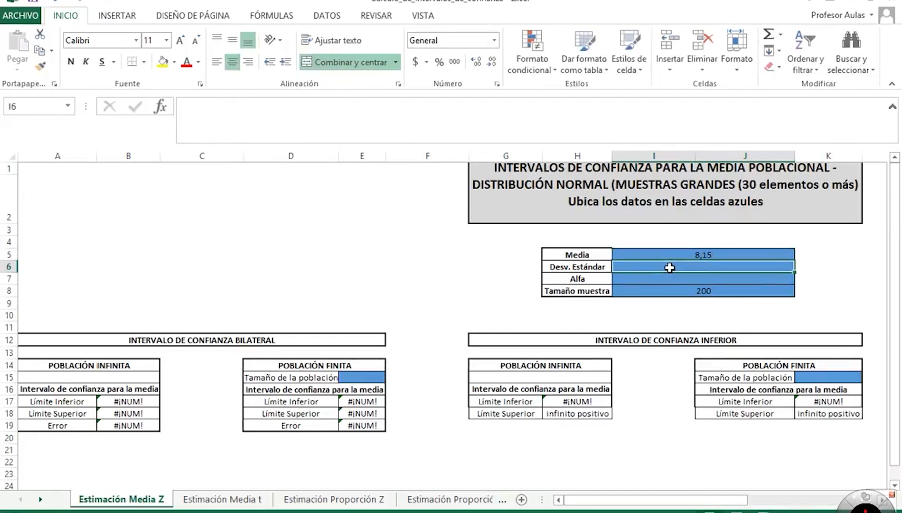
text(0,88)
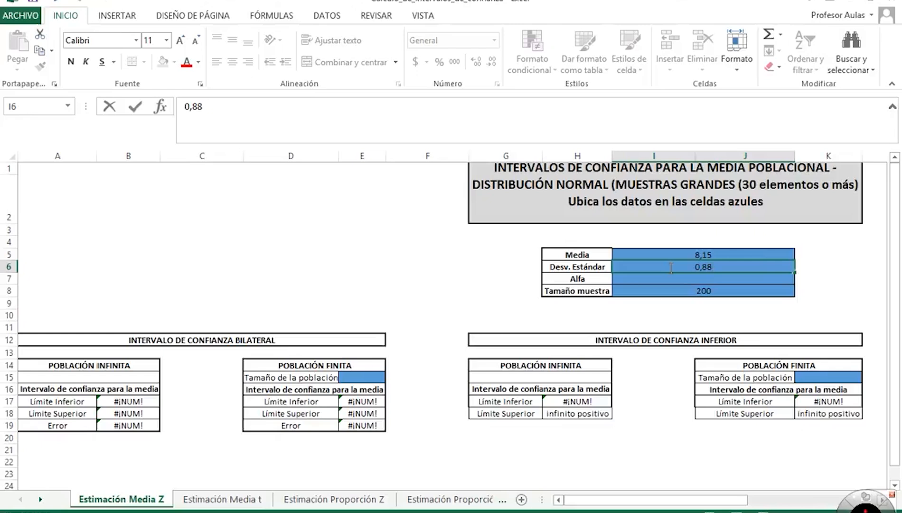
click(706, 280)
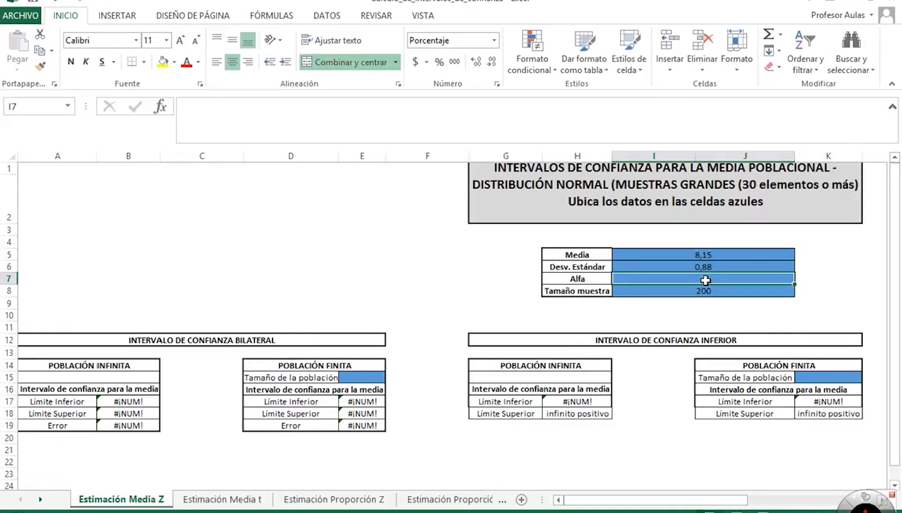
text(5%)
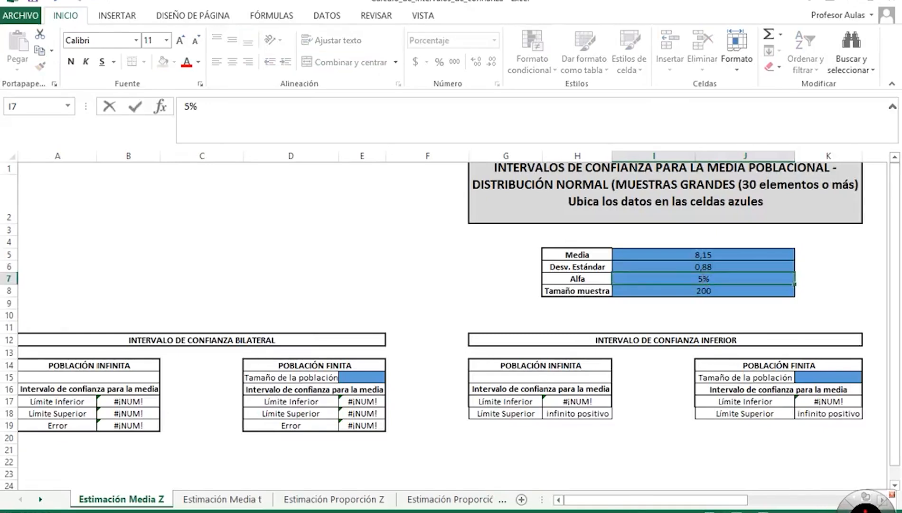
click(615, 449)
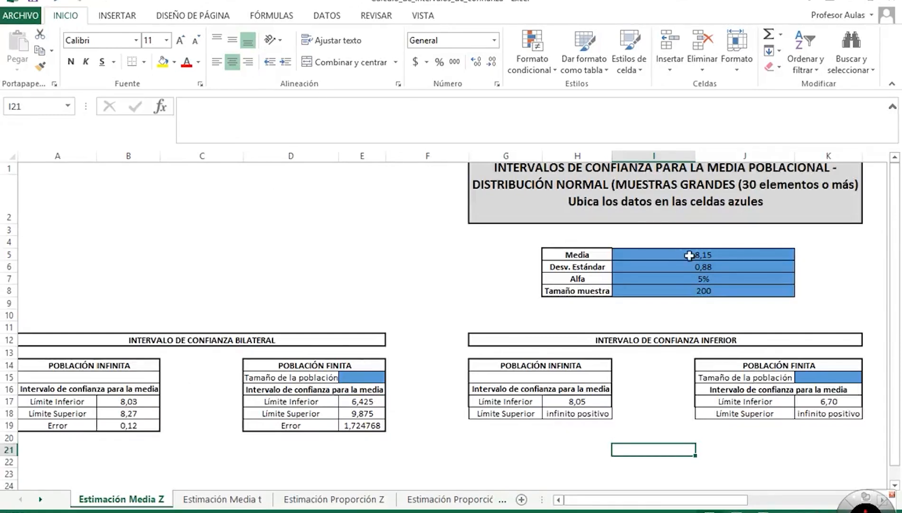
Step: Clear the four blue input cells of the mean estimation and enter sample size 30 and mean 21,2
drag(689, 256, 689, 288)
key(Delete)
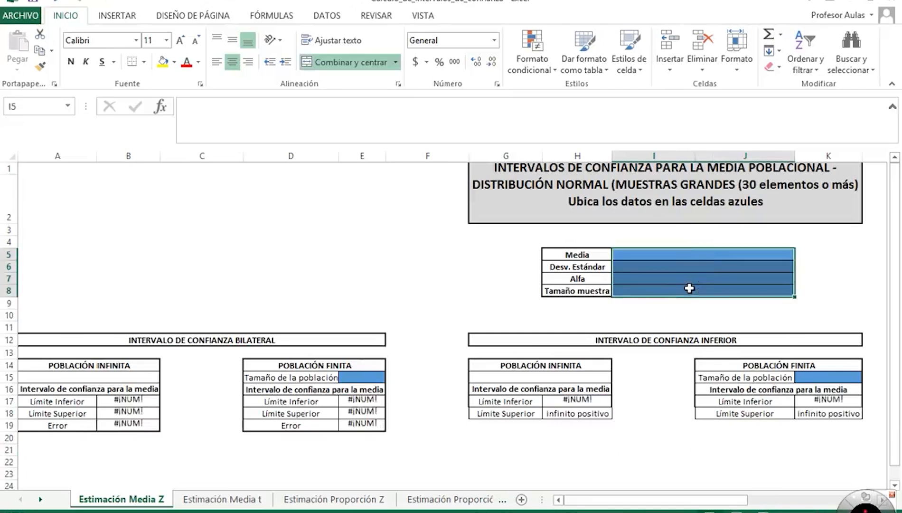
click(705, 291)
text(30)
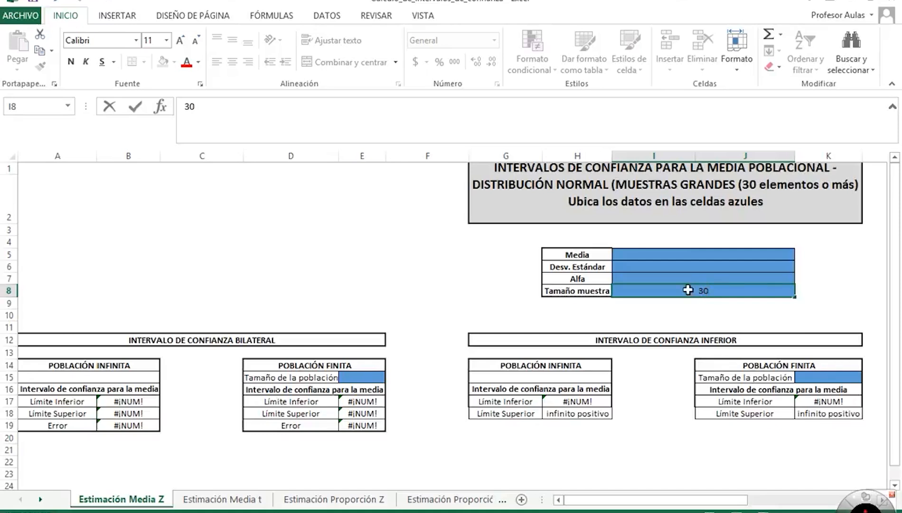
click(691, 256)
text(21,2)
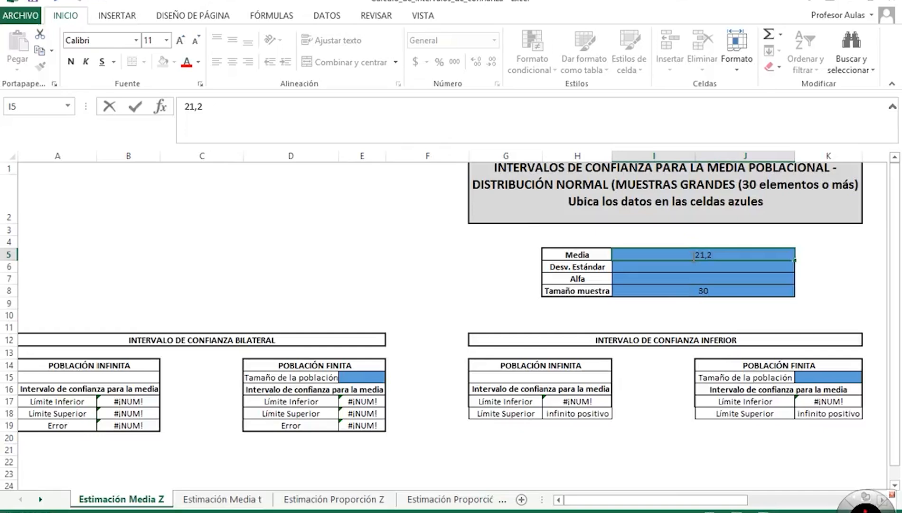
Step: Set the standard deviation to 6,332 and alpha to 10% for the mean estimation
click(703, 269)
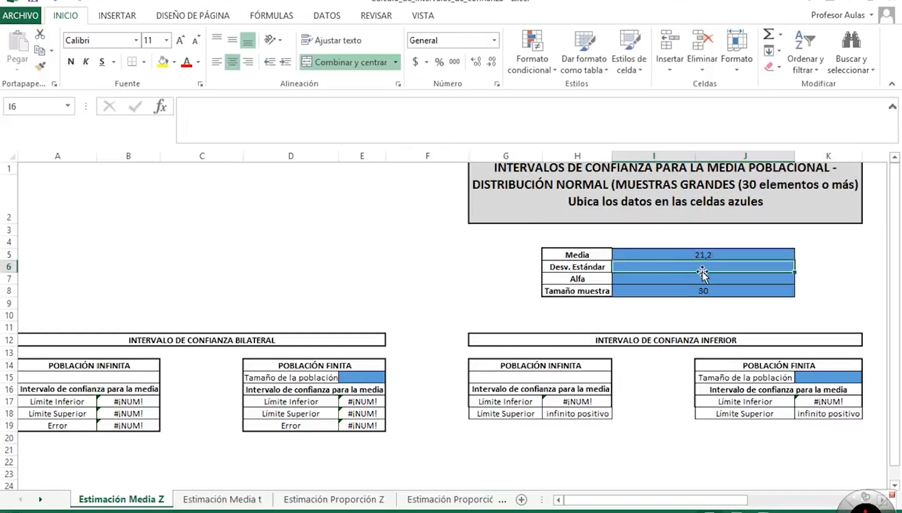
text(6,332)
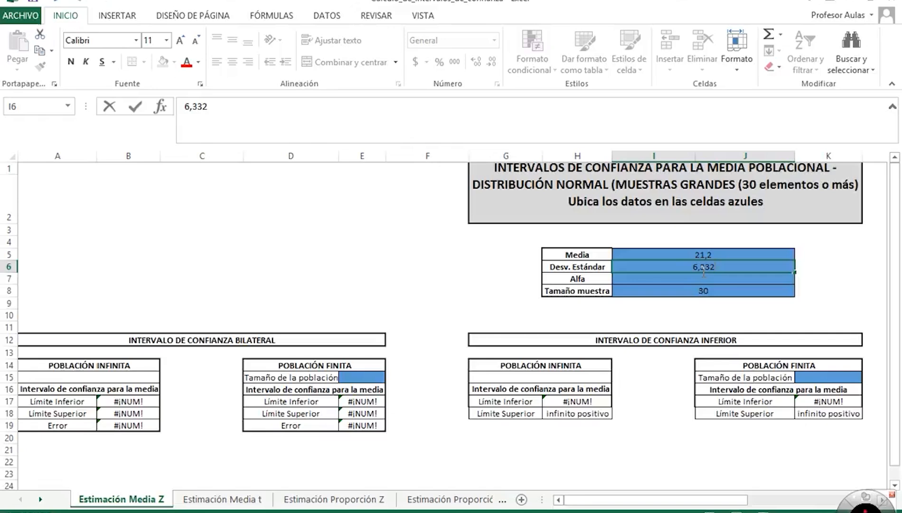
click(702, 280)
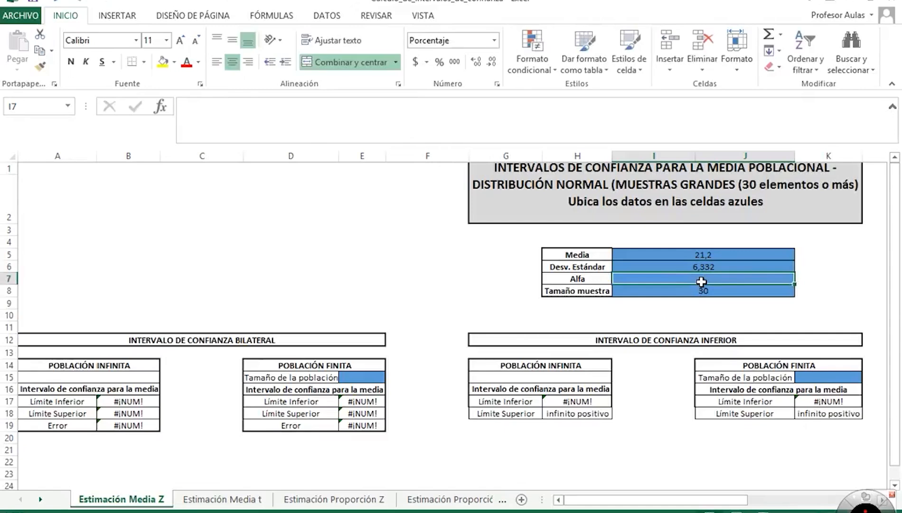
text(10)
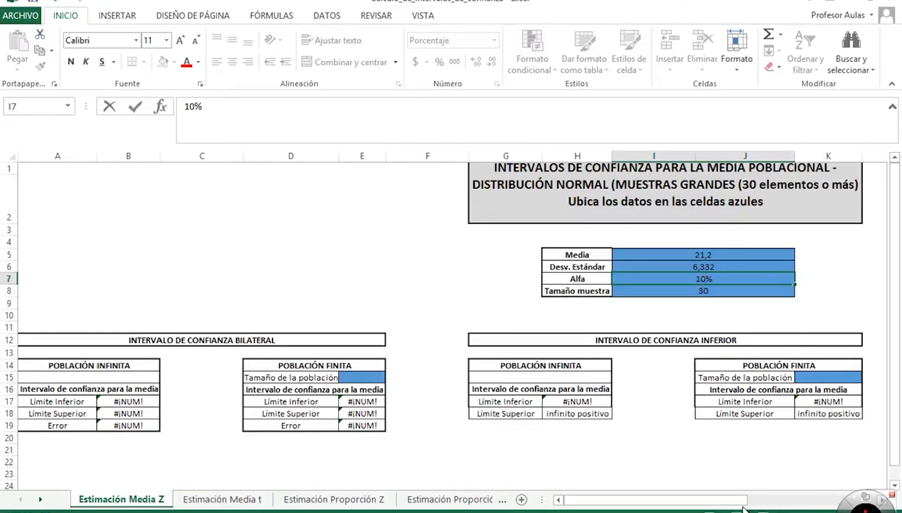
drag(745, 500, 811, 498)
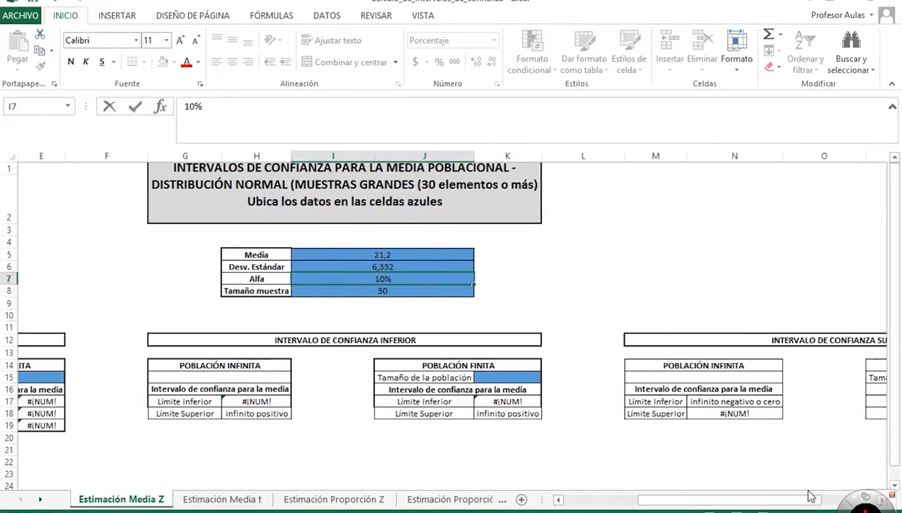
drag(755, 498, 807, 507)
key(Return)
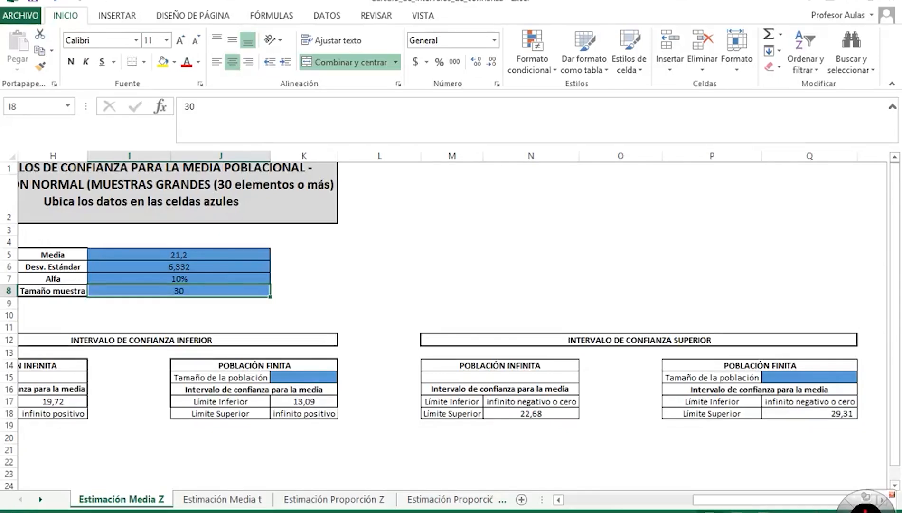
Step: On the Estimación Proporción Z sheet, enter sample size 120, =67/120 as the estimate of p and alpha 10%
click(366, 499)
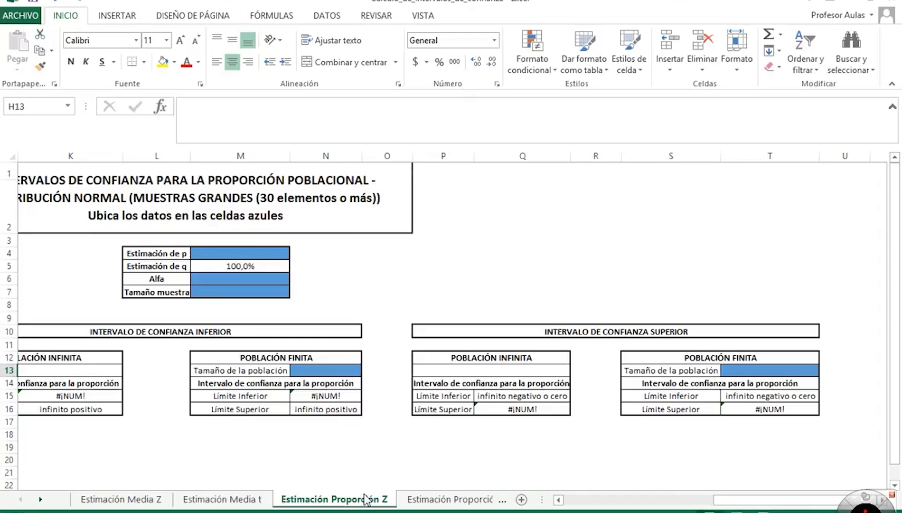
click(243, 292)
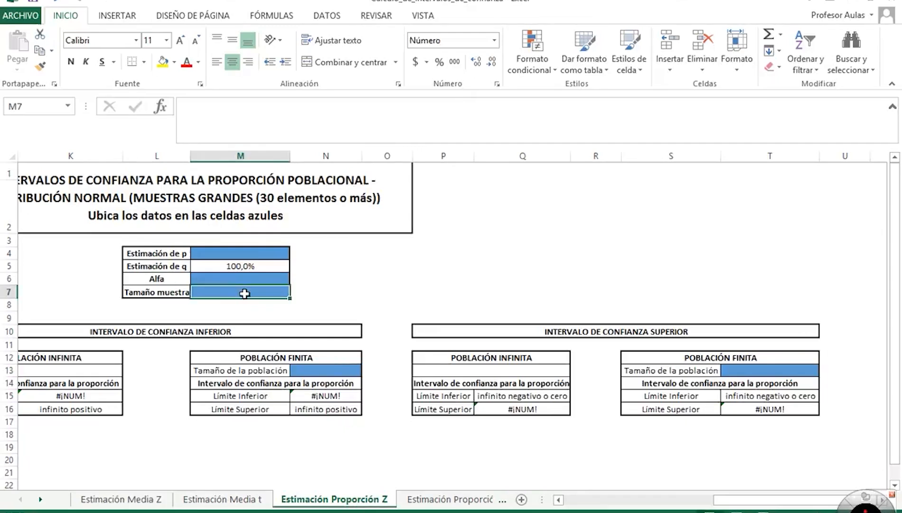
text(120)
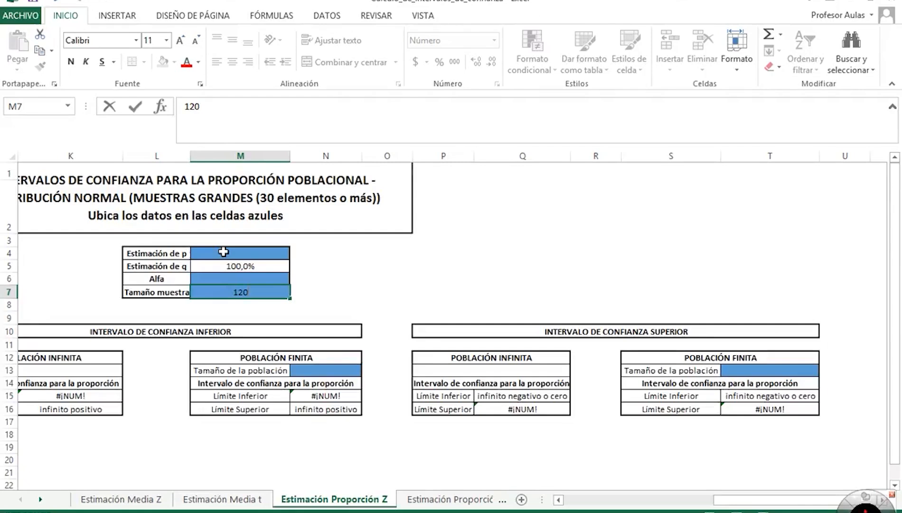
click(231, 253)
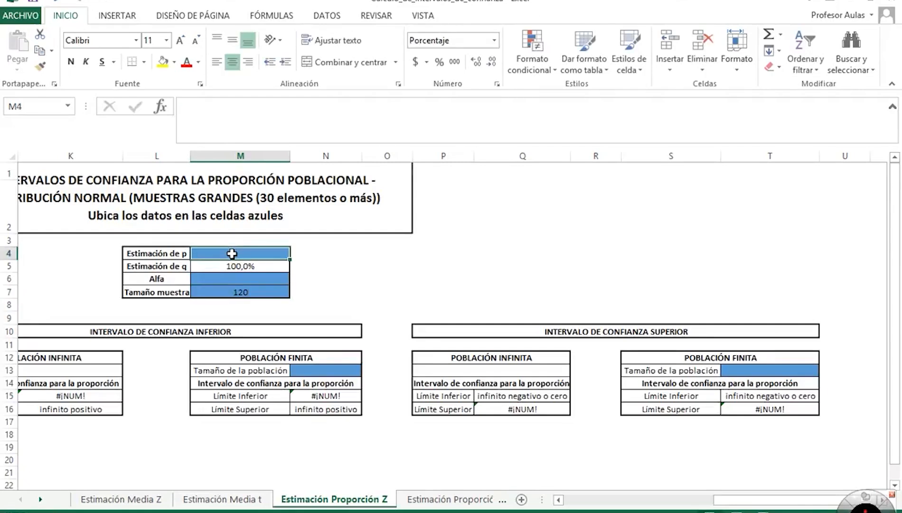
text(=)
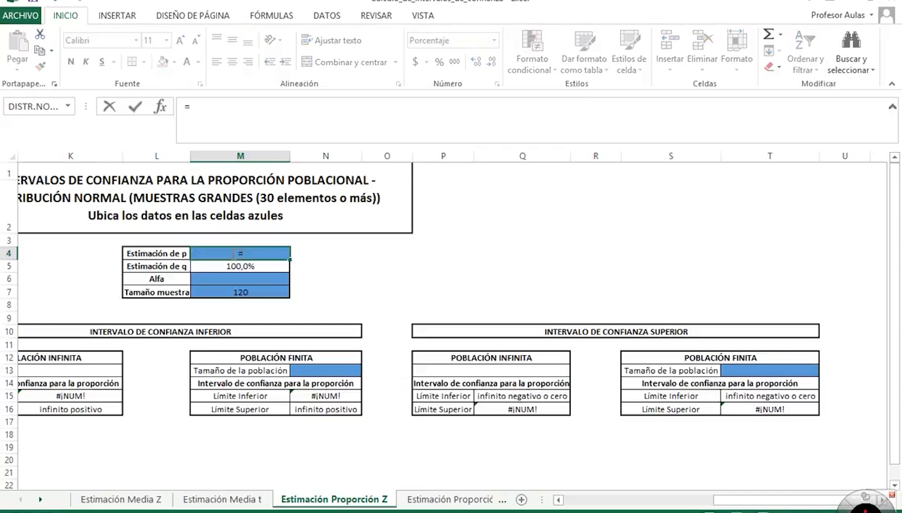
text(67/120)
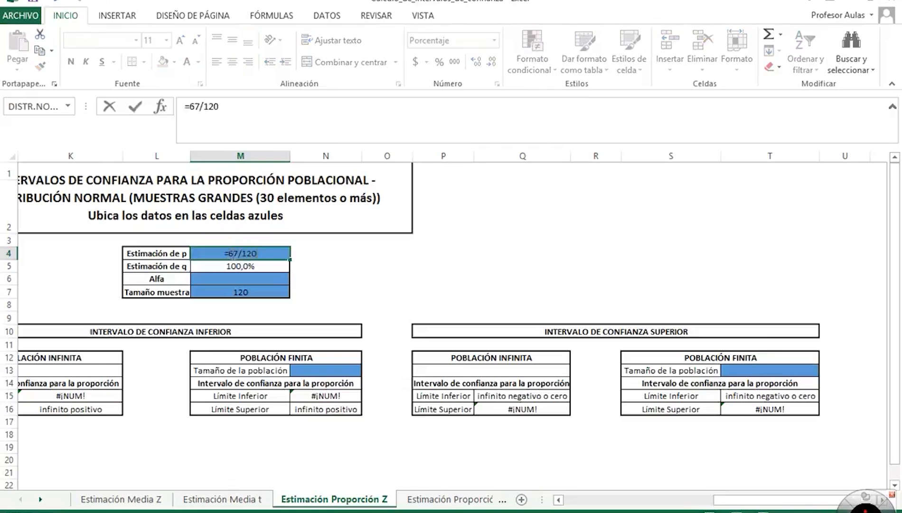
key(Return)
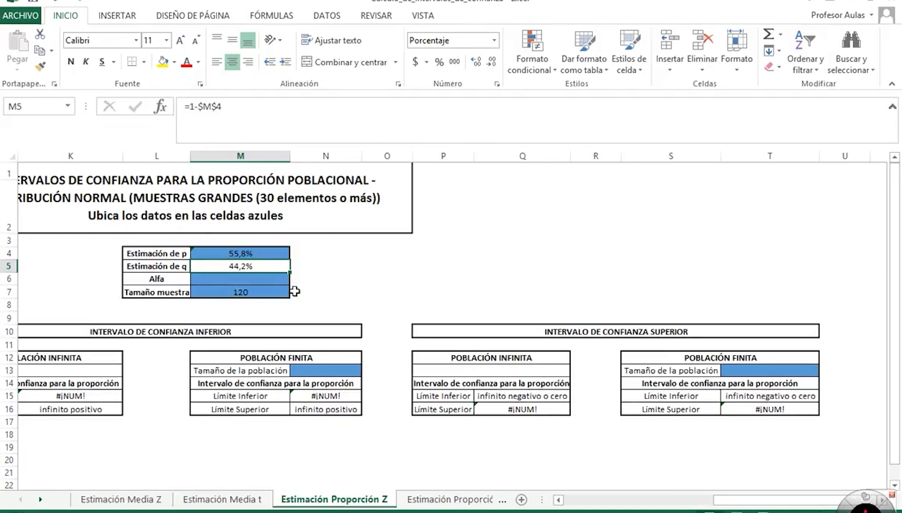
click(270, 282)
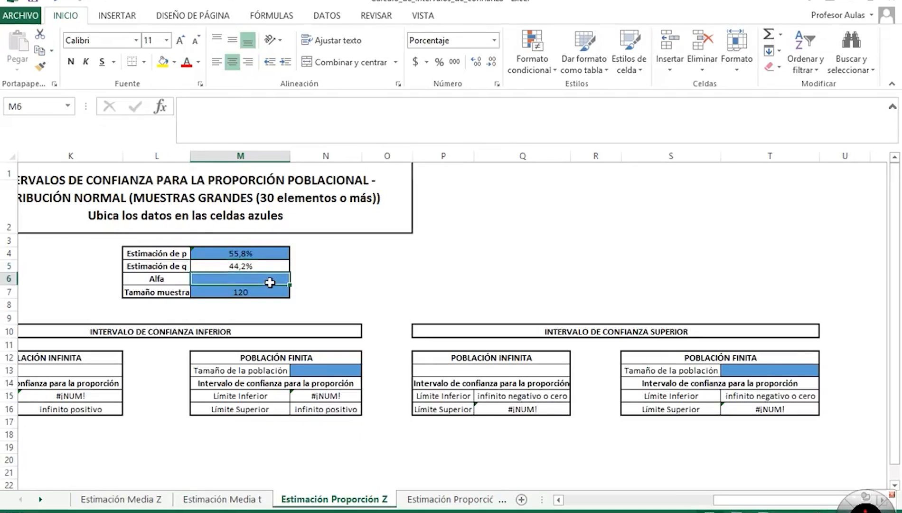
text(10)
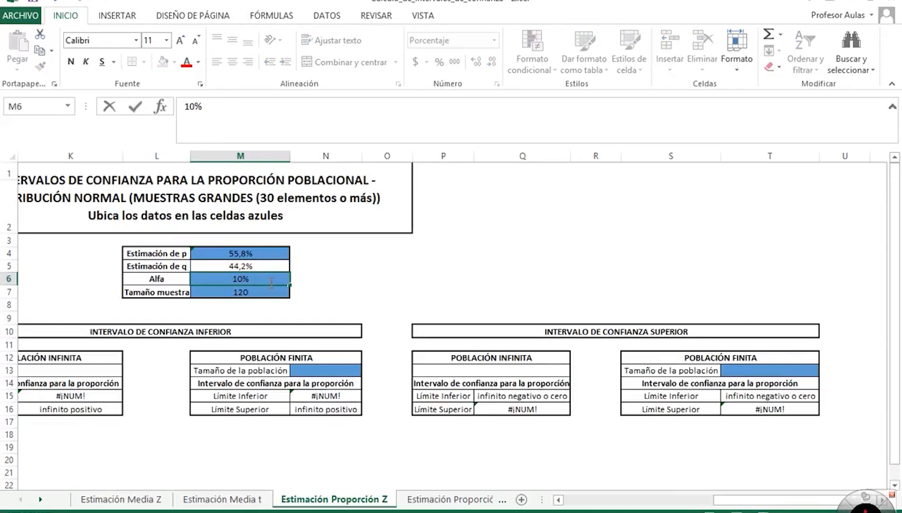
click(543, 262)
drag(722, 504, 589, 504)
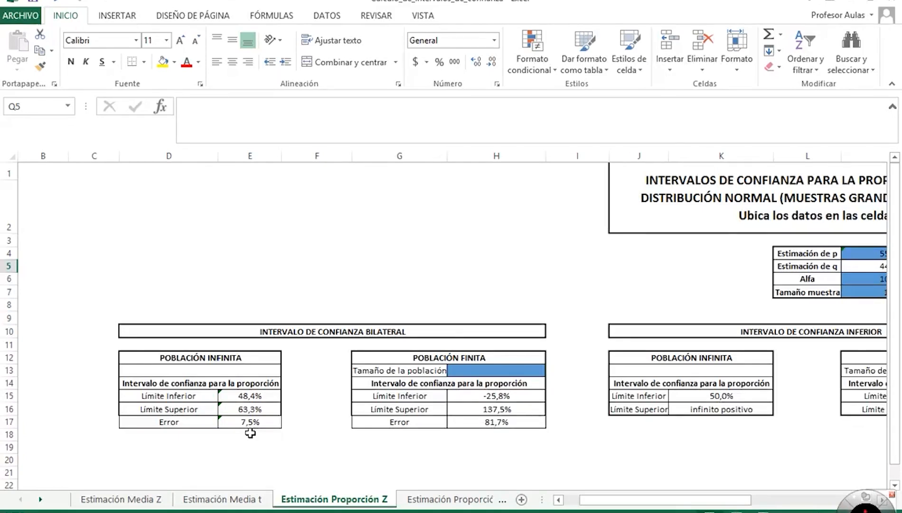
Step: Clear the estimate of p, alpha and sample size from the blue cells of the proportion sheet
click(881, 500)
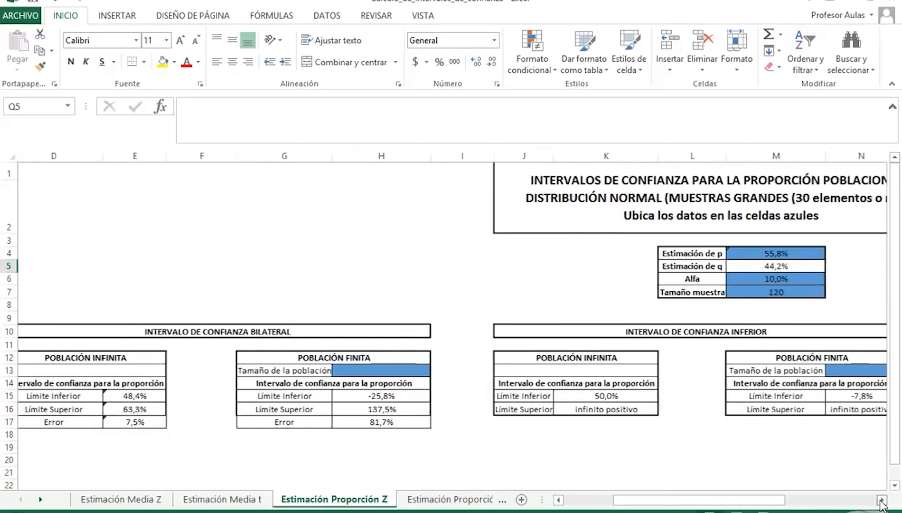
click(881, 499)
click(703, 254)
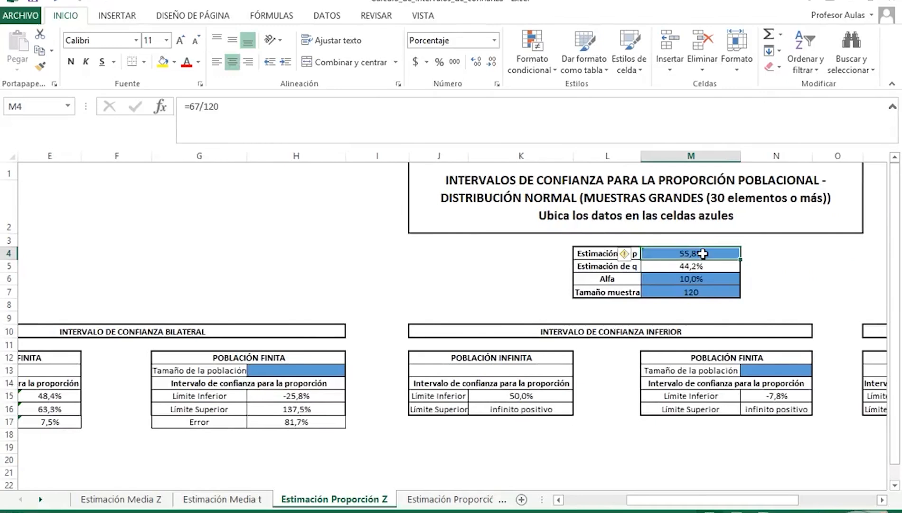
key(Delete)
drag(693, 278, 703, 293)
key(Delete)
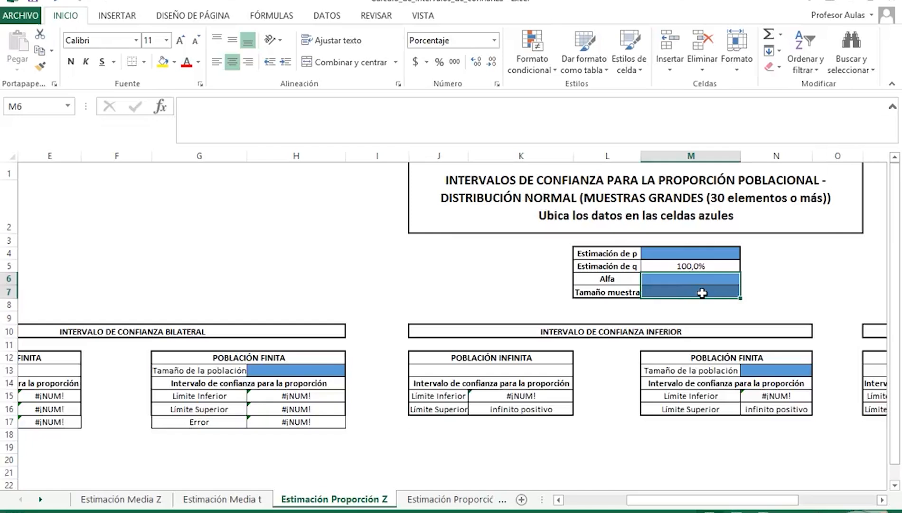
Step: Fill the emptied proportion inputs again with =67/120 as the estimate of p, alpha 10% and sample size 120
click(704, 255)
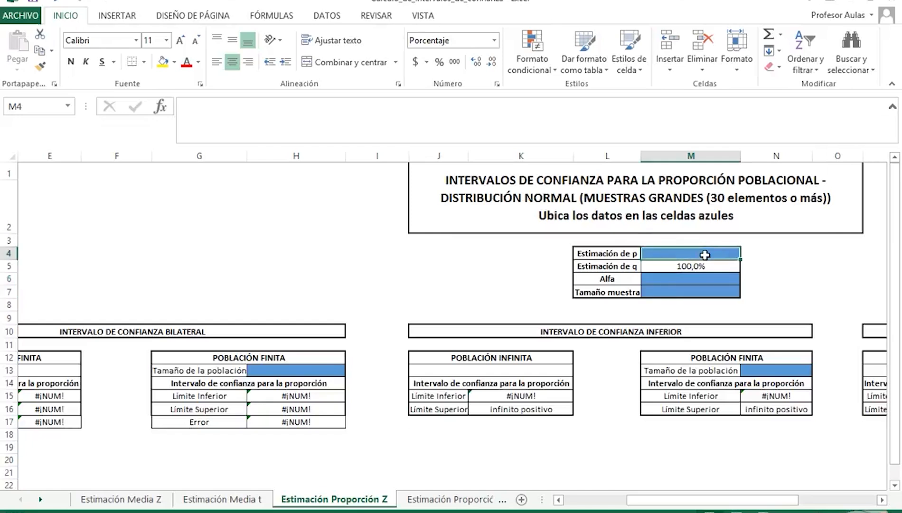
text(=)
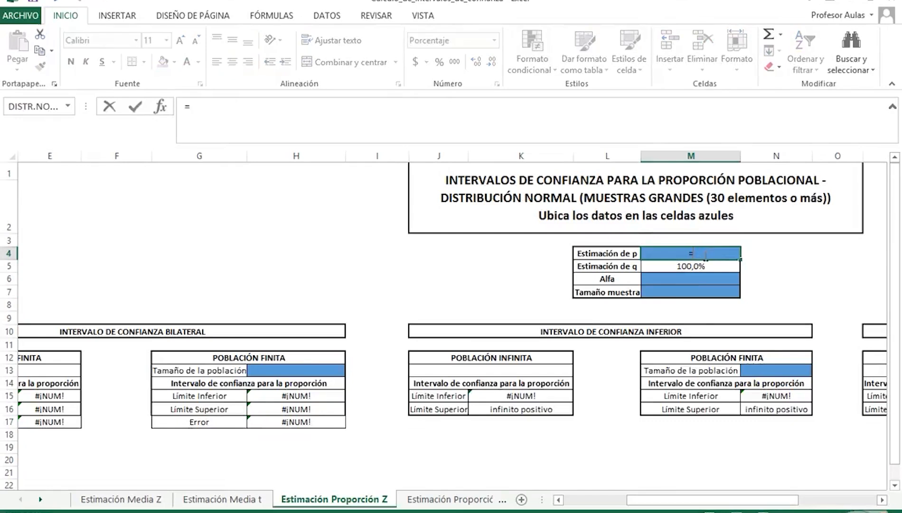
text(67/120)
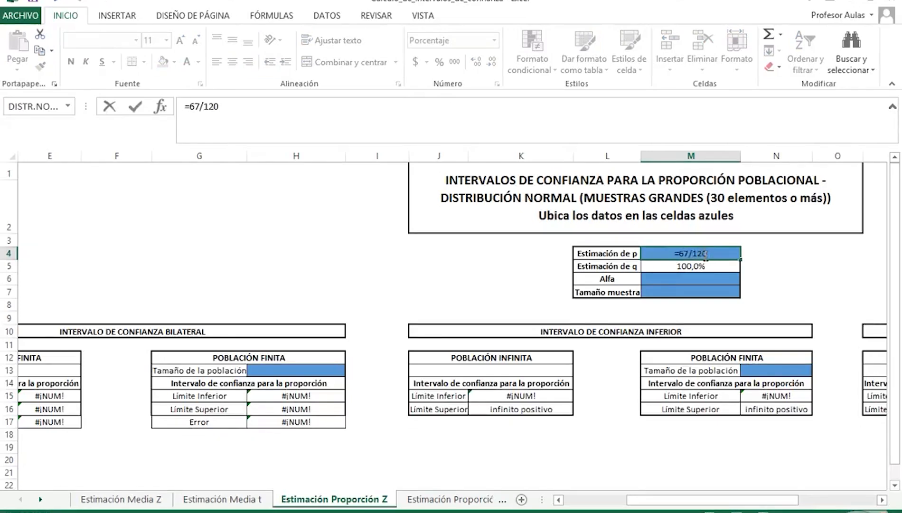
key(Return)
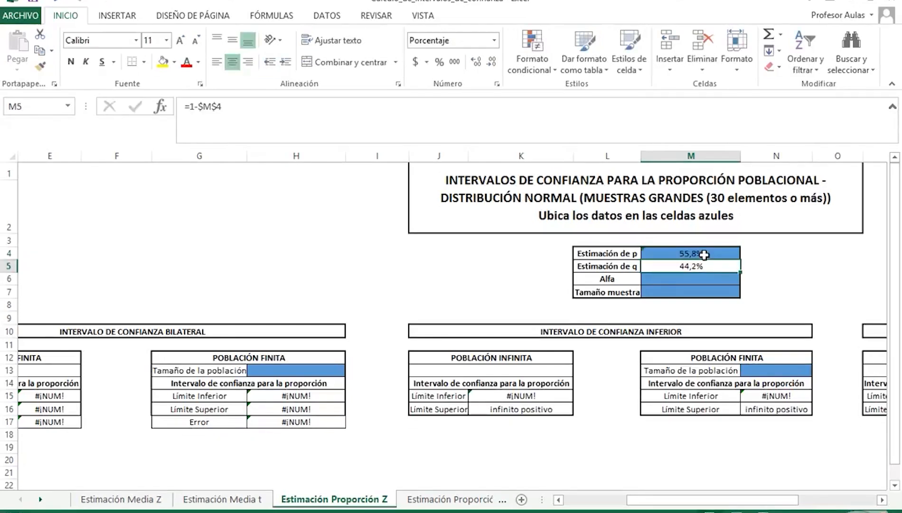
click(702, 280)
text(10)
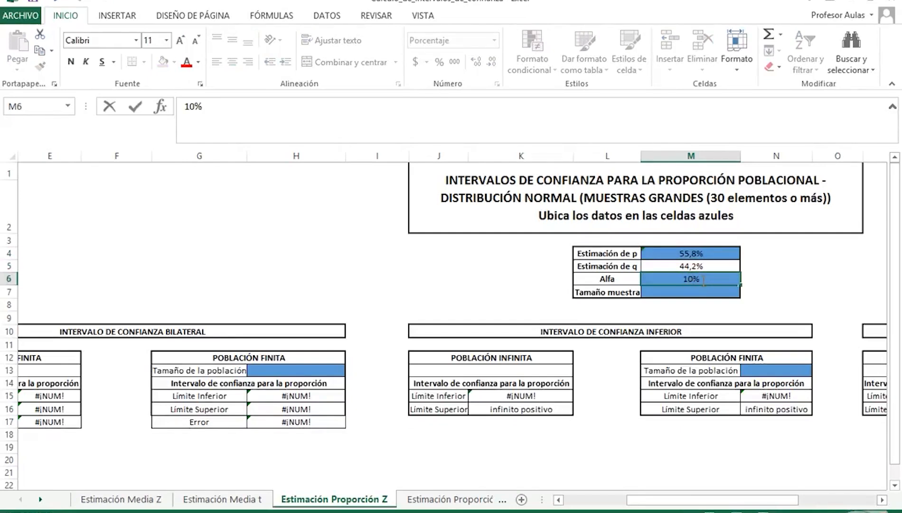
click(683, 293)
text(120)
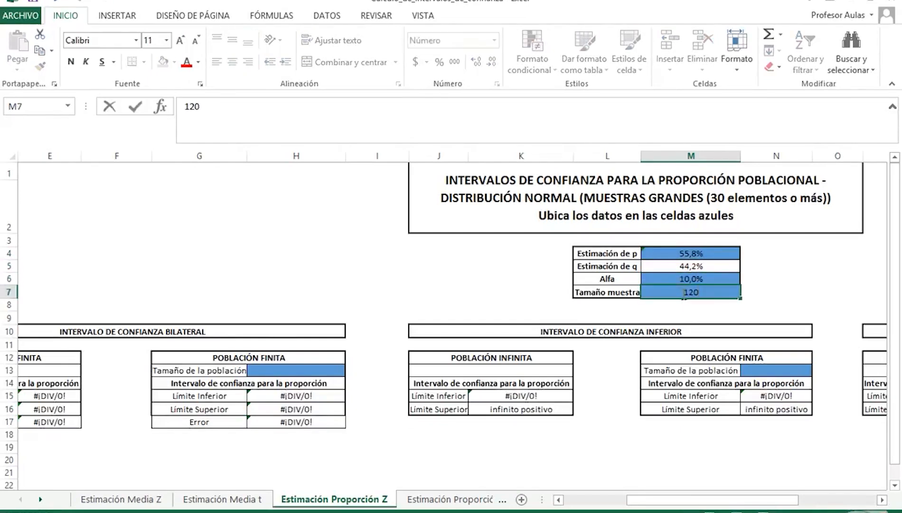
key(Return)
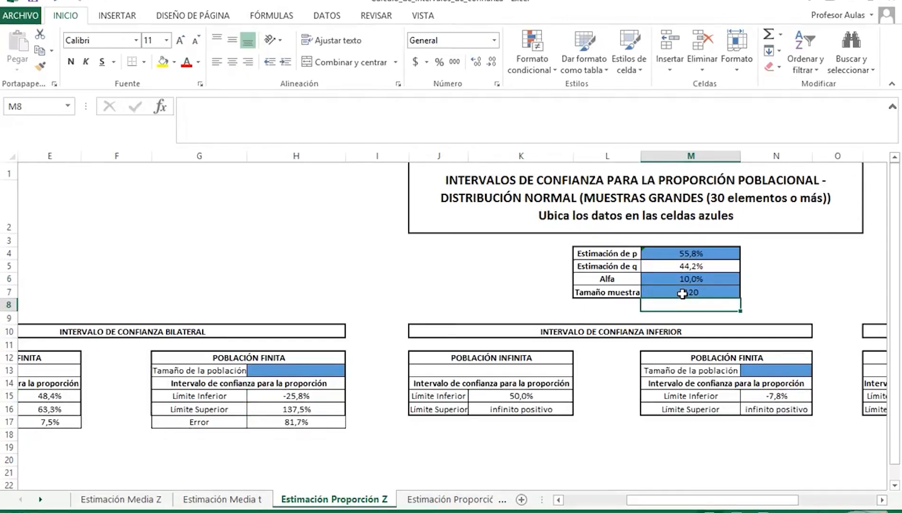